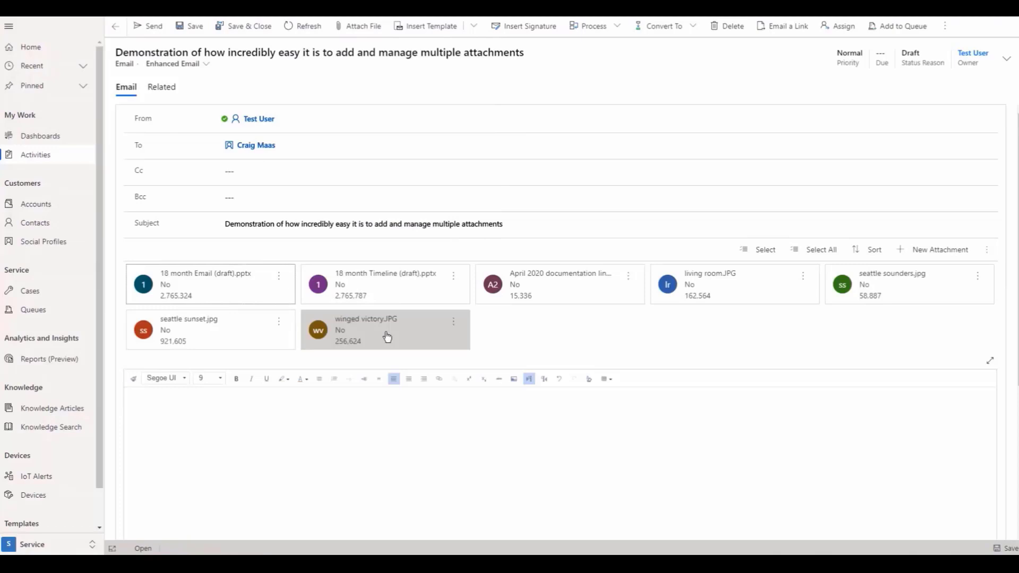
# Preview the winged victory.JPG attachment, then the seattle sunset.jpg attachment
pyautogui.click(387, 337)
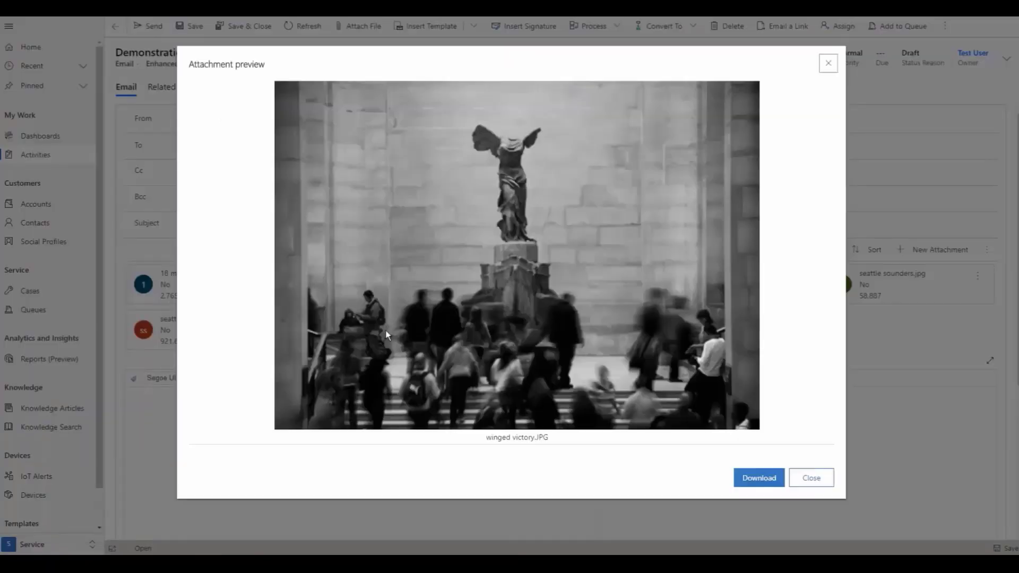
pyautogui.click(829, 63)
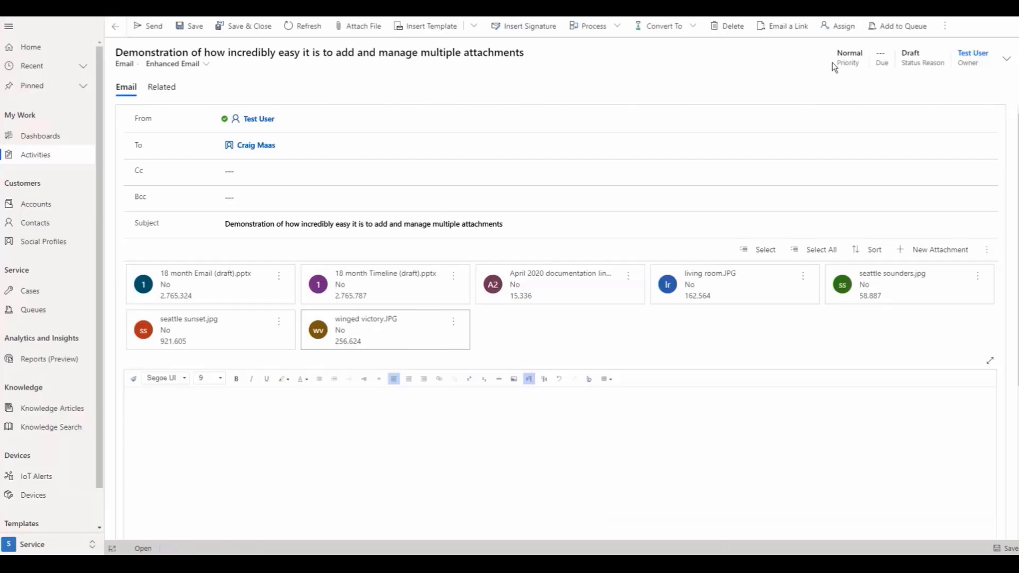
pyautogui.click(202, 324)
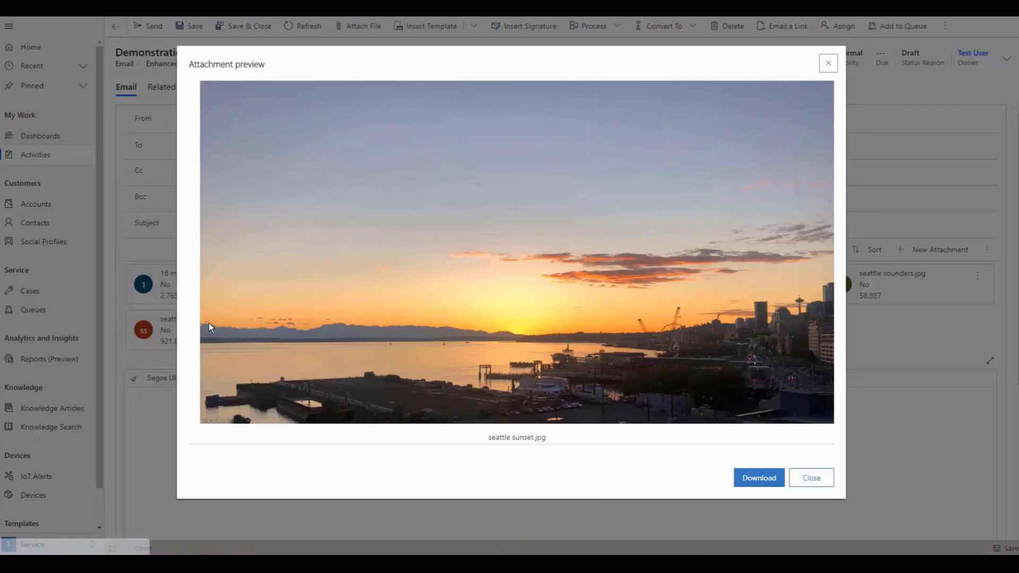
# Select all seven draft-email attachments for download
pyautogui.click(829, 62)
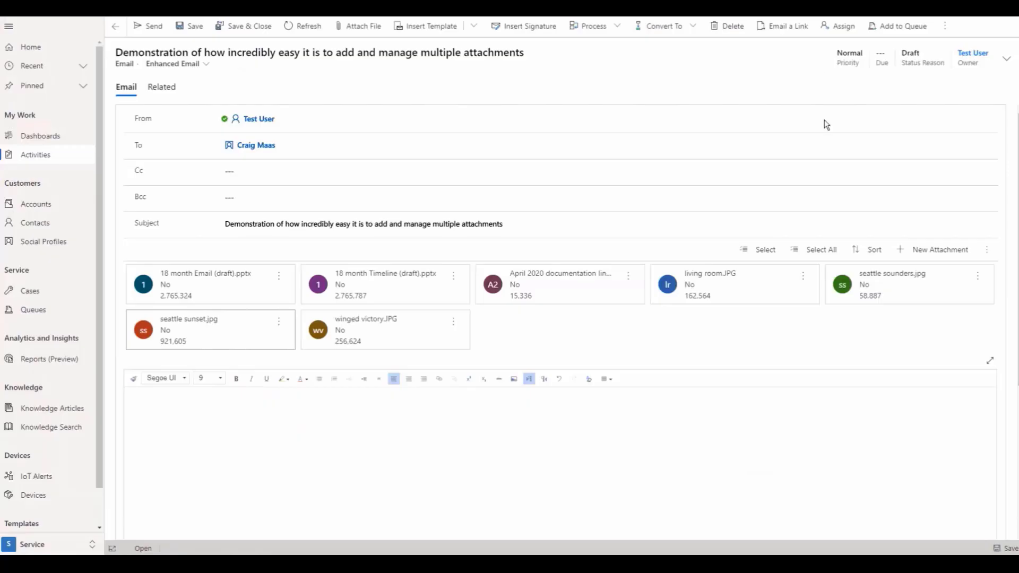
pyautogui.click(823, 250)
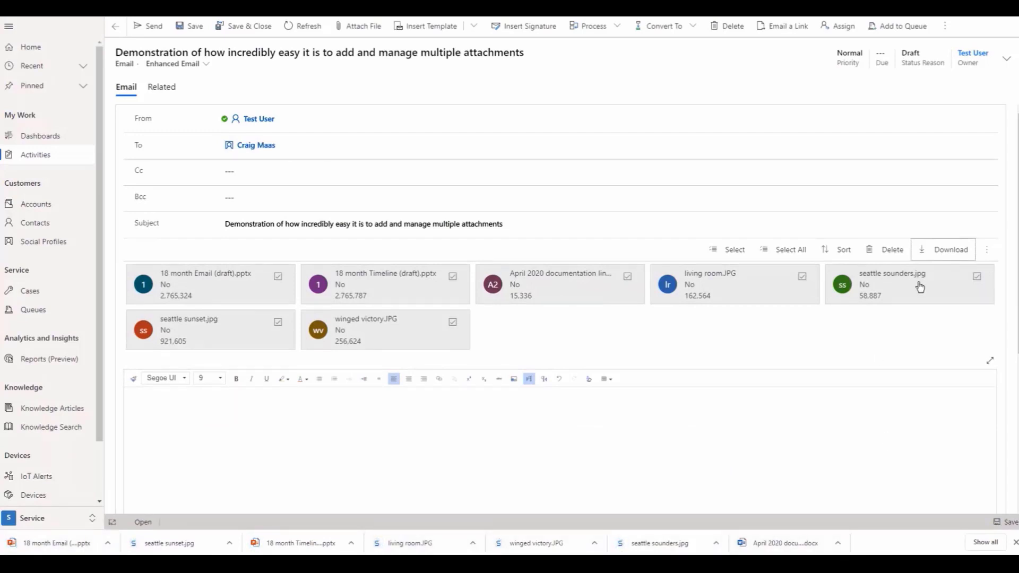
pyautogui.click(746, 252)
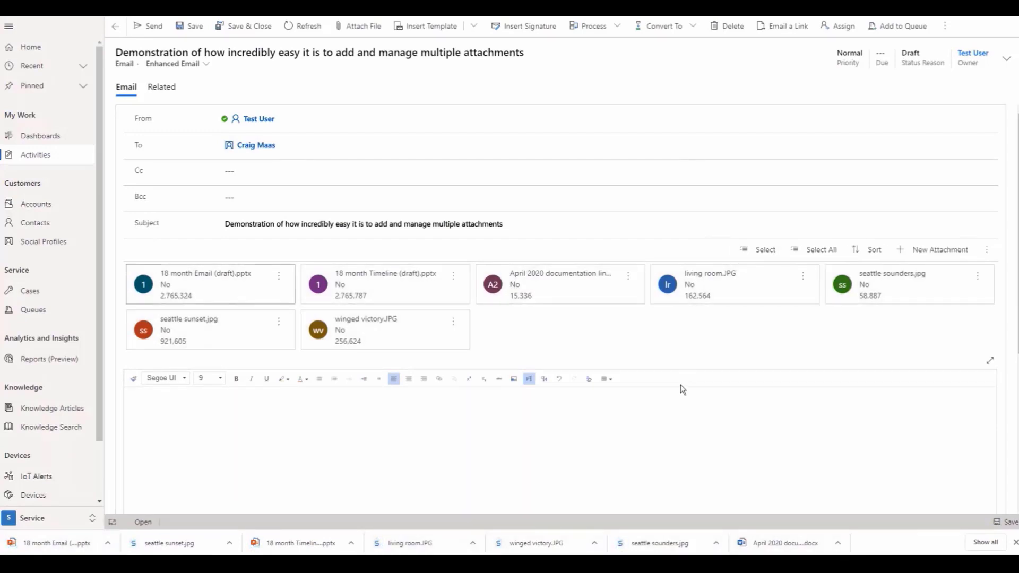
# Delete the 18 month Timeline, April 2020 documentation and 18 month Email attachments
pyautogui.click(453, 277)
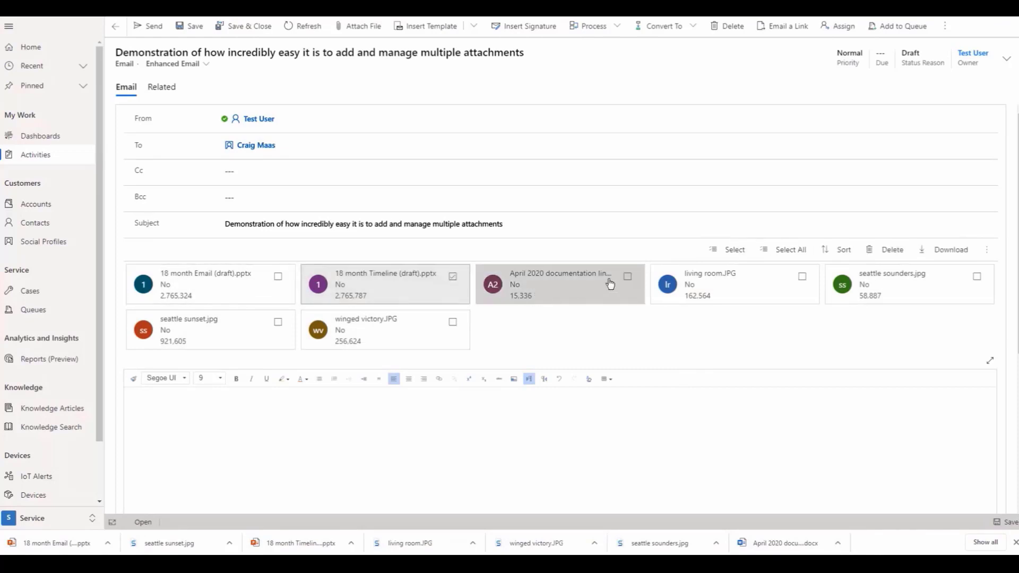
pyautogui.click(627, 277)
pyautogui.click(279, 277)
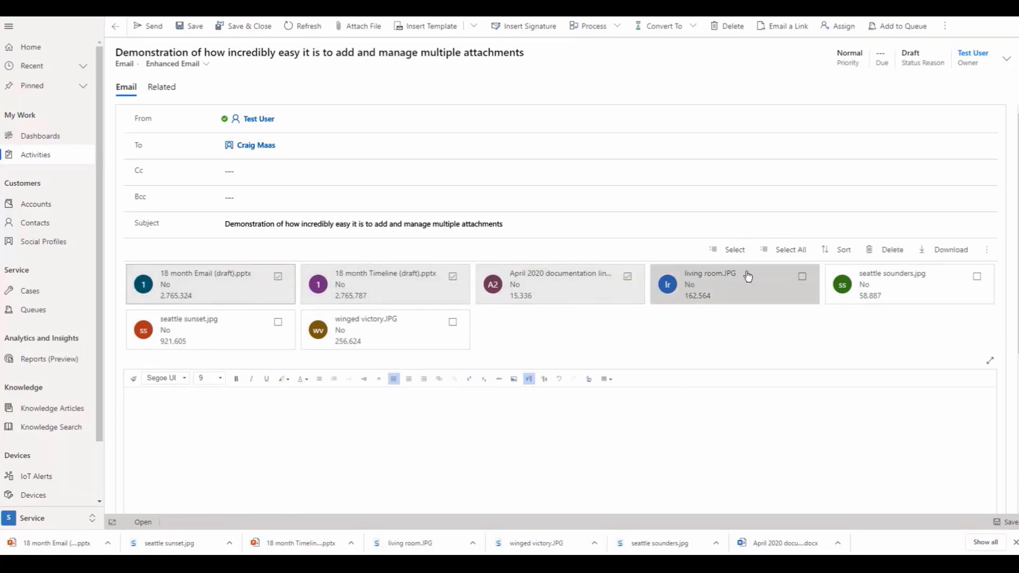
pyautogui.click(887, 250)
pyautogui.click(540, 313)
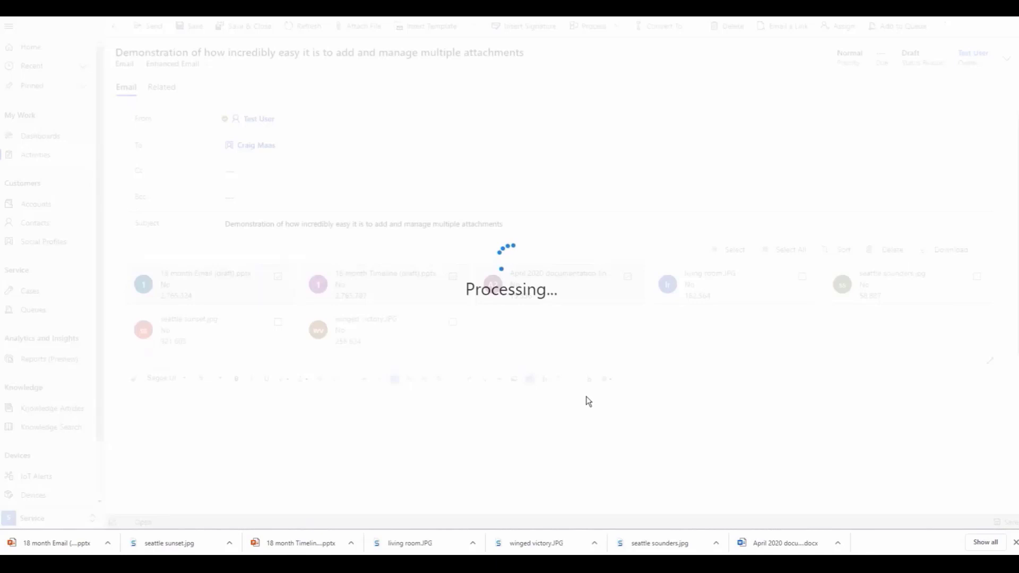
# Write 'That was super easy, right?' in the body and format the lines at size 20 with green highlight
pyautogui.write('That')
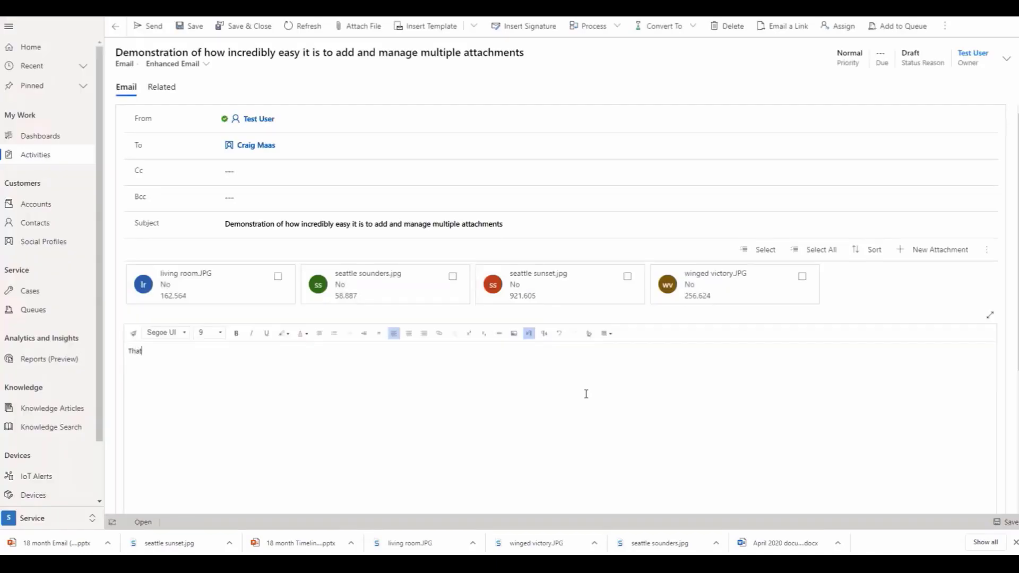
pyautogui.write(' was super easy, right? !!!!')
pyautogui.moveTo(223, 352); pyautogui.dragTo(133, 358)
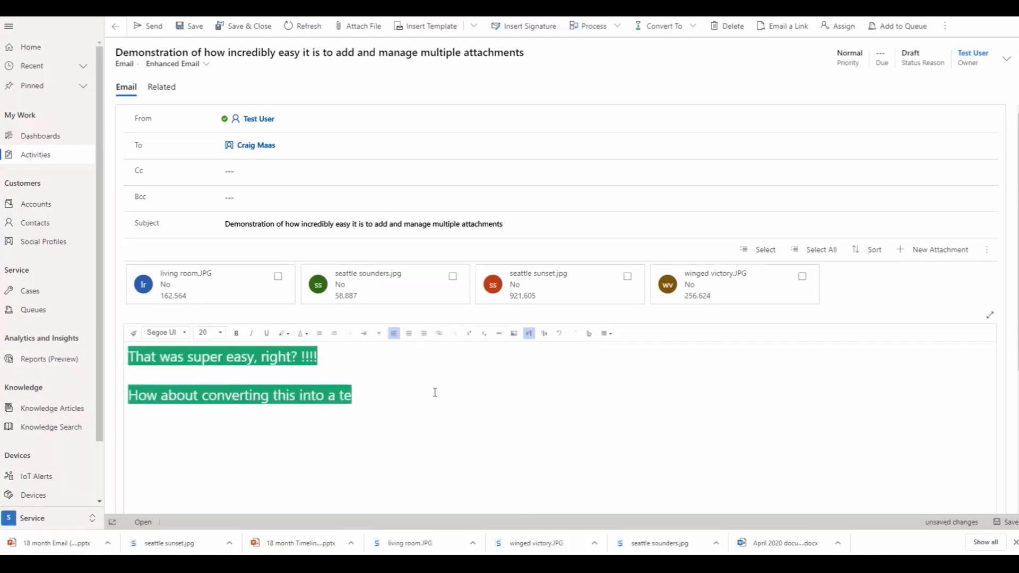
pyautogui.write('mplate?')
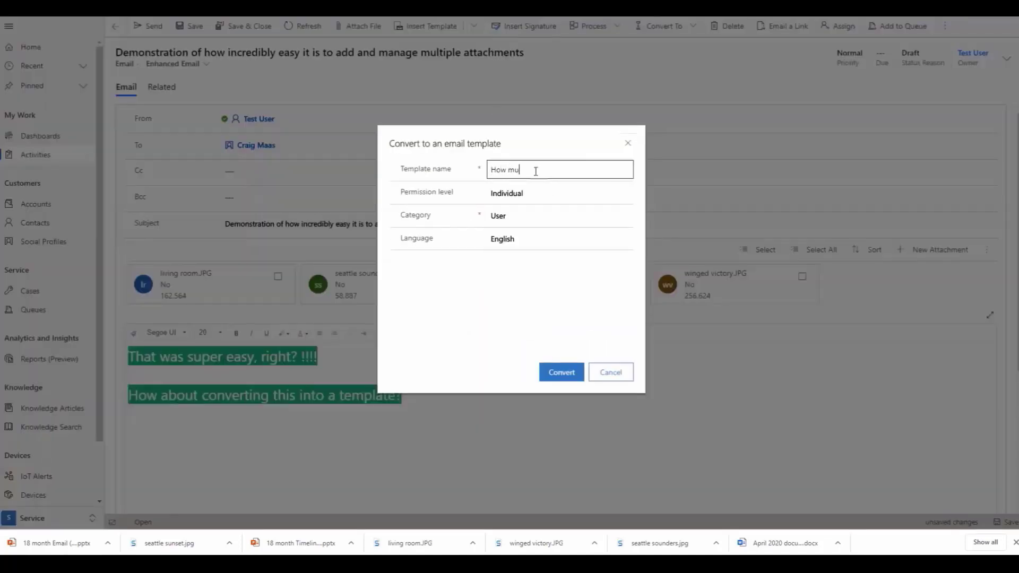
# Save template 'How much easier could this be?' with description 'Easy way to convert any email into a template'
pyautogui.write('ch easier could this be?')
pyautogui.click(562, 372)
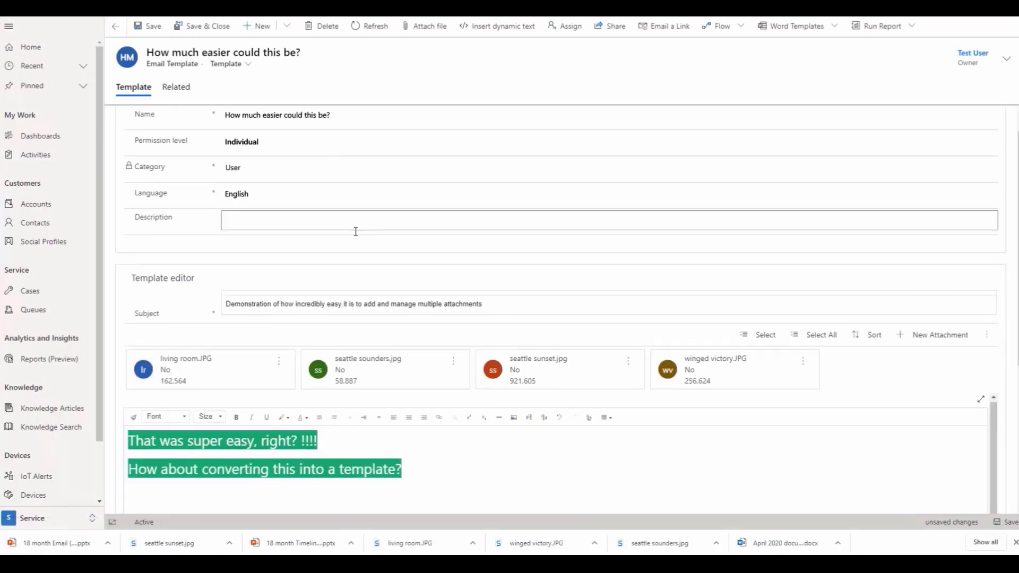
pyautogui.click(356, 231)
pyautogui.write('Easy way to convert any email into a template')
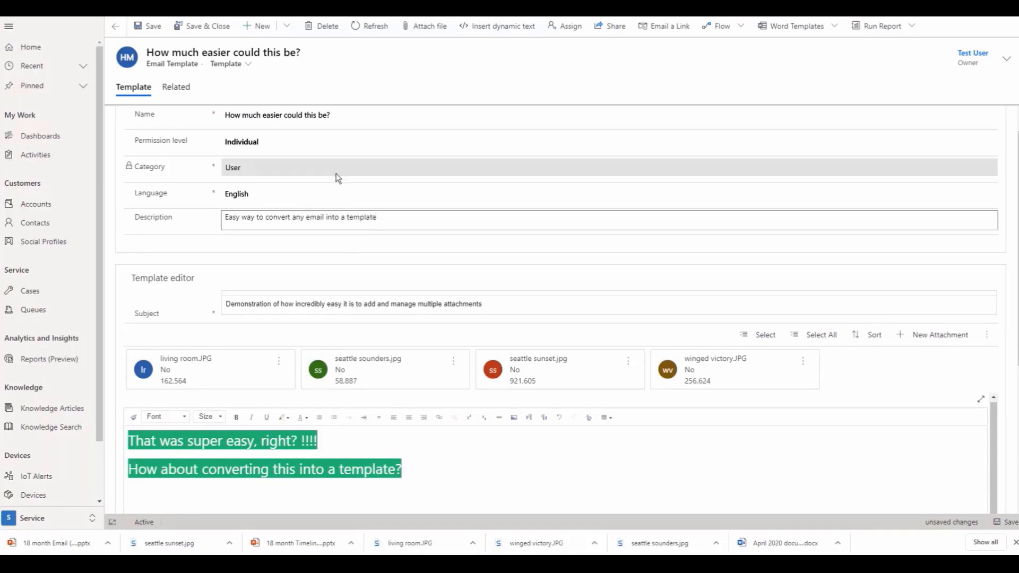
pyautogui.click(147, 27)
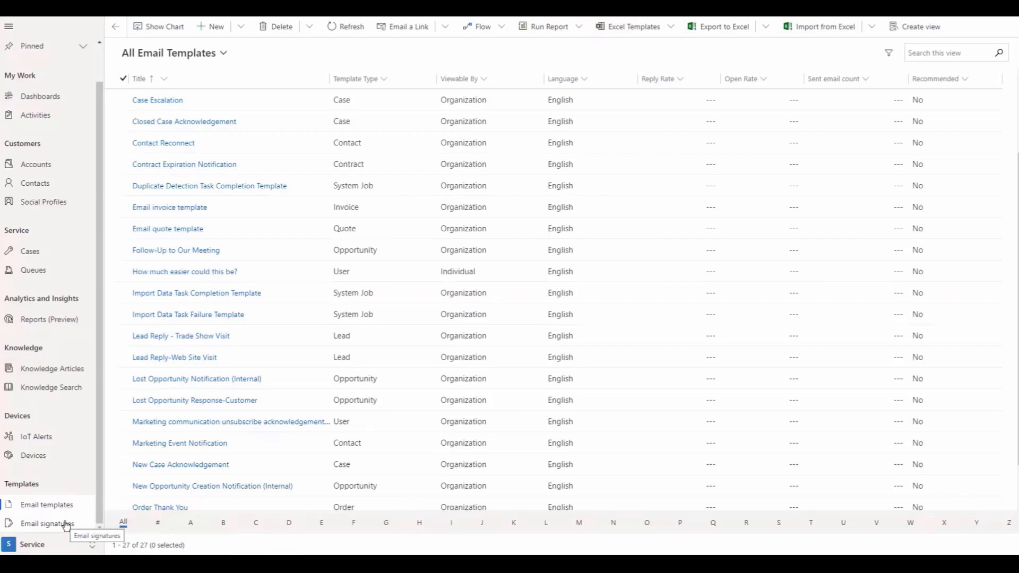
# Create a new email signature named 'My cool signature with lots of little icons !!'
pyautogui.click(66, 524)
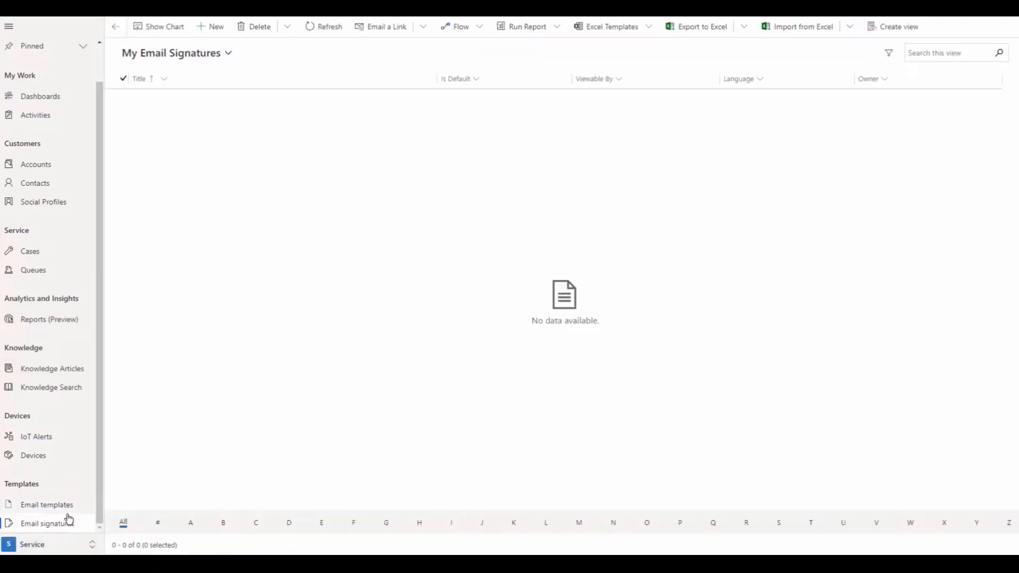
pyautogui.click(212, 28)
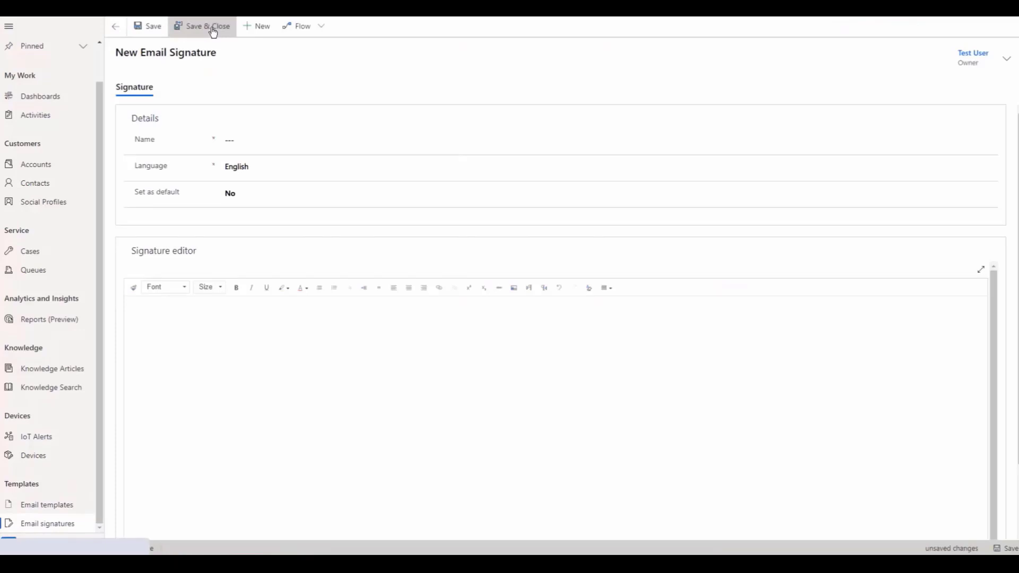
pyautogui.click(282, 139)
pyautogui.write('My cool signature')
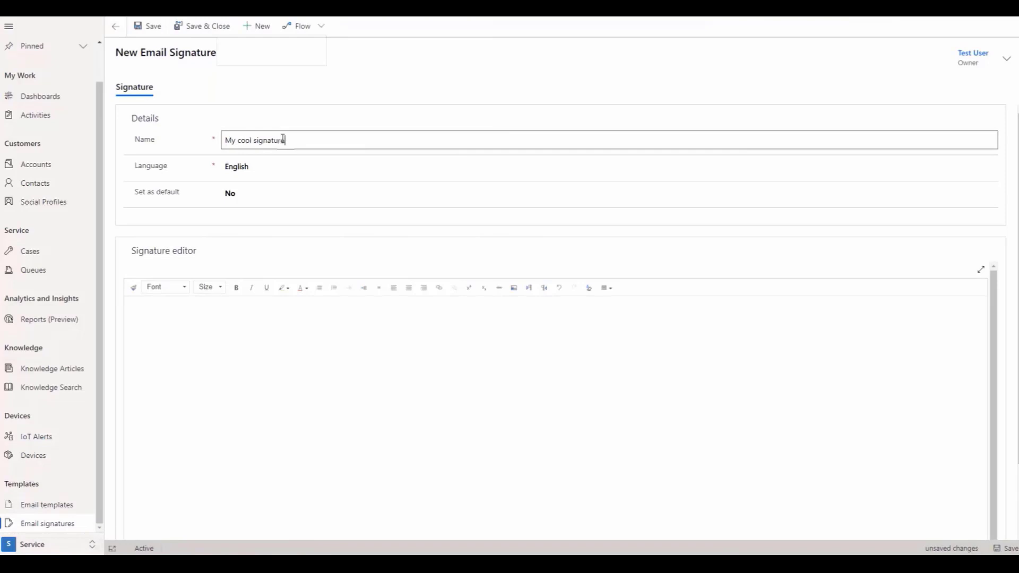
pyautogui.write(' with lots of little icons !!')
# Paste the prepared signature content, enlarge the Pinterest icon, and extend the signature name
pyautogui.click(189, 372)
pyautogui.hotkey('ctrl', 'v')
pyautogui.click(190, 372)
pyautogui.moveTo(194, 369)
pyautogui.mouseDown()
pyautogui.moveTo(269, 398)
pyautogui.moveTo(230, 396)
pyautogui.moveTo(266, 429)
pyautogui.moveTo(201, 386)
pyautogui.moveTo(204, 378)
pyautogui.mouseUp()
pyautogui.click(407, 142)
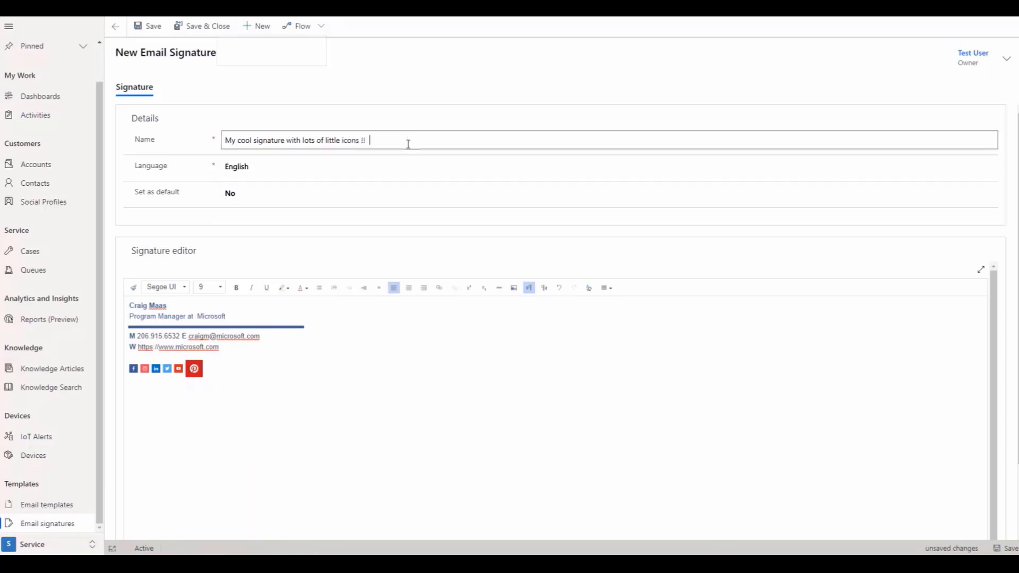
pyautogui.write('all the ability to adjust and copy paste, etc... just like April email edit')
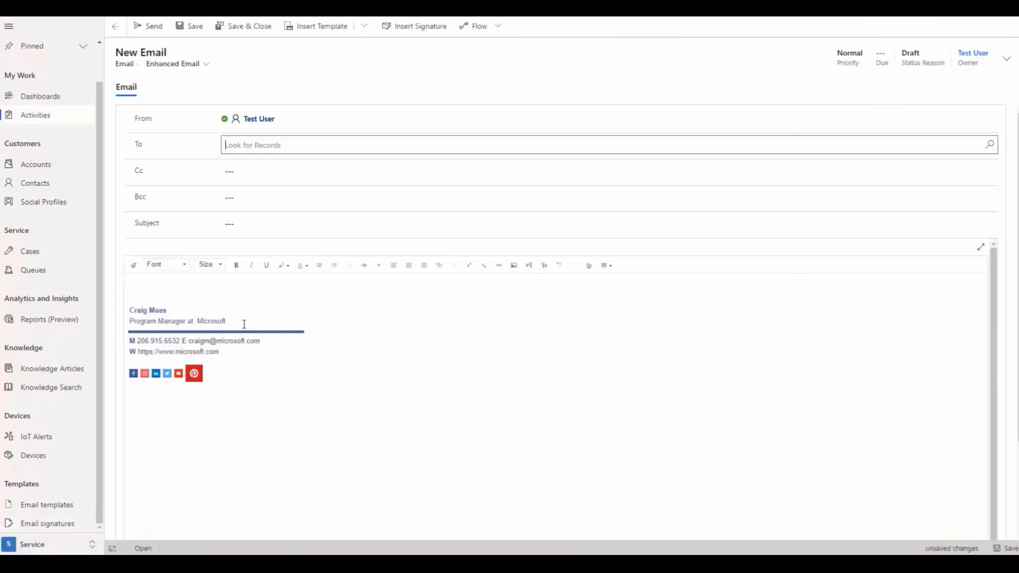
# Start a new email addressed to the contact
pyautogui.click(186, 27)
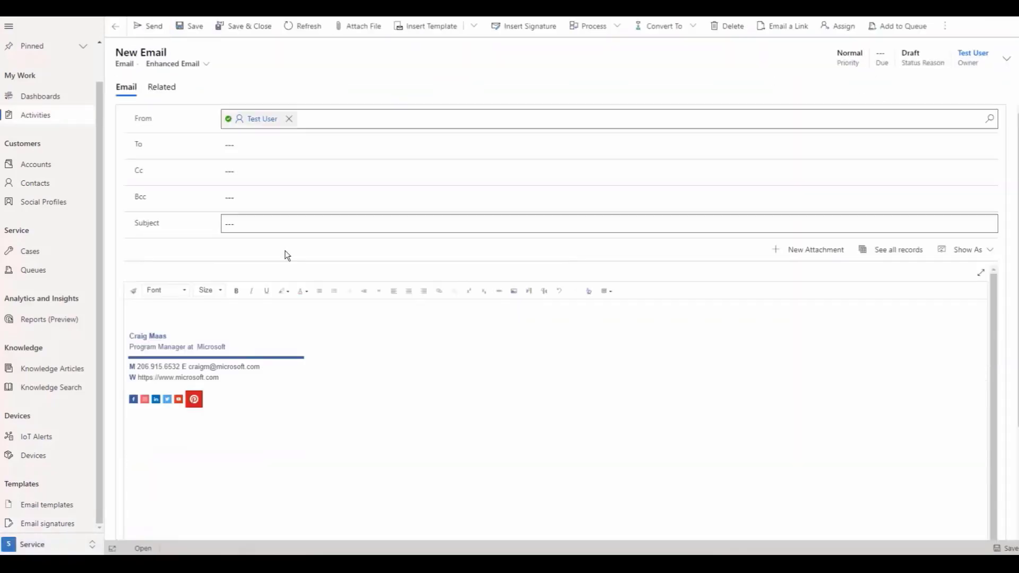
pyautogui.click(259, 153)
pyautogui.click(321, 190)
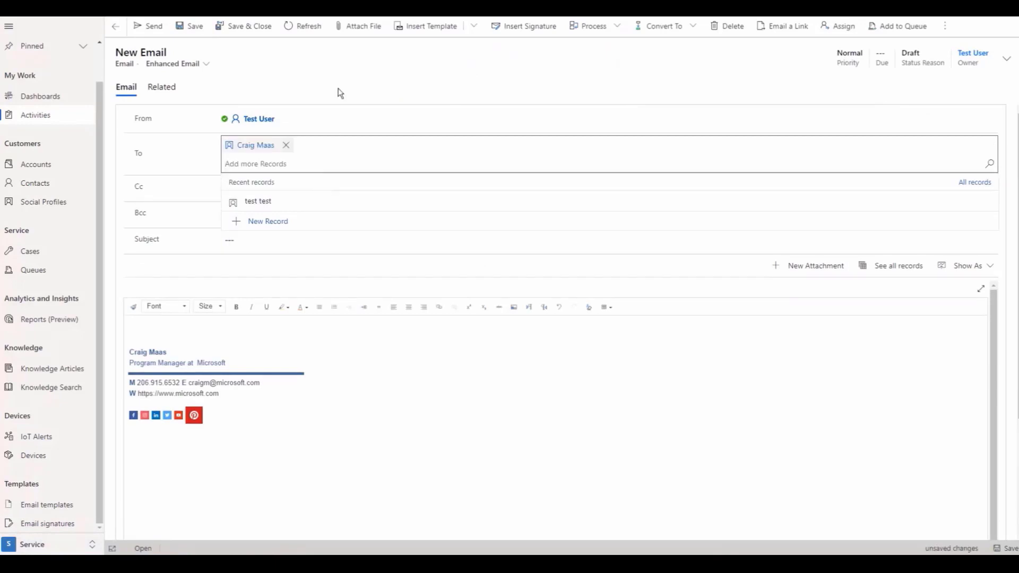
# Apply the 'How much easier could this be?' template and preview the winged victory.JPG attachment
pyautogui.click(418, 26)
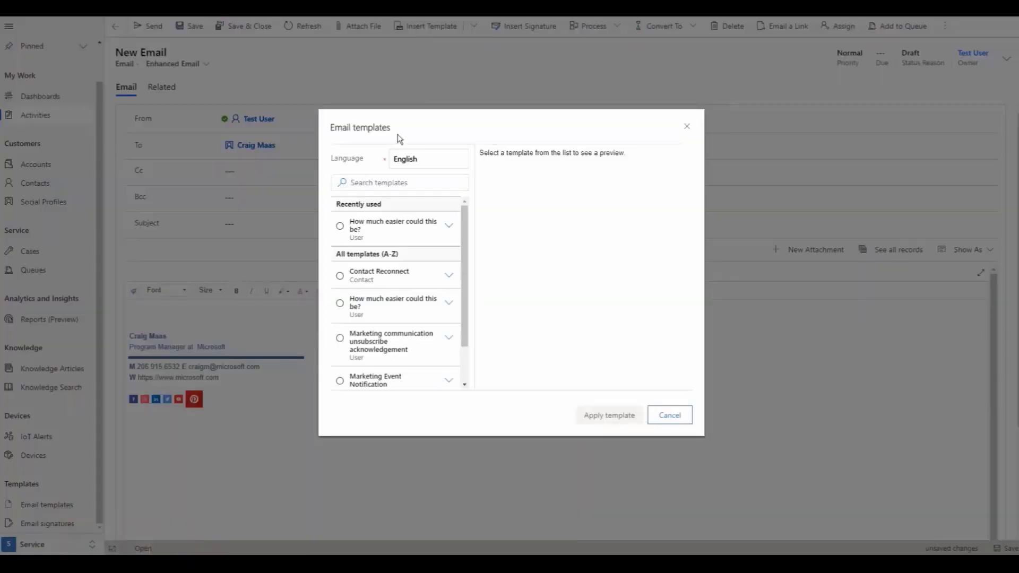
pyautogui.click(403, 183)
pyautogui.write('how')
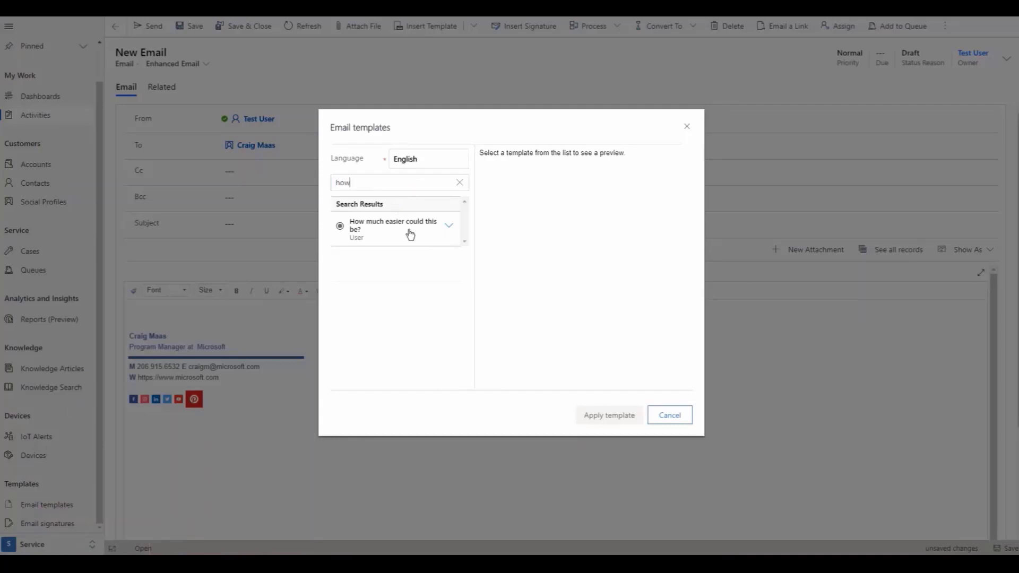
pyautogui.click(409, 232)
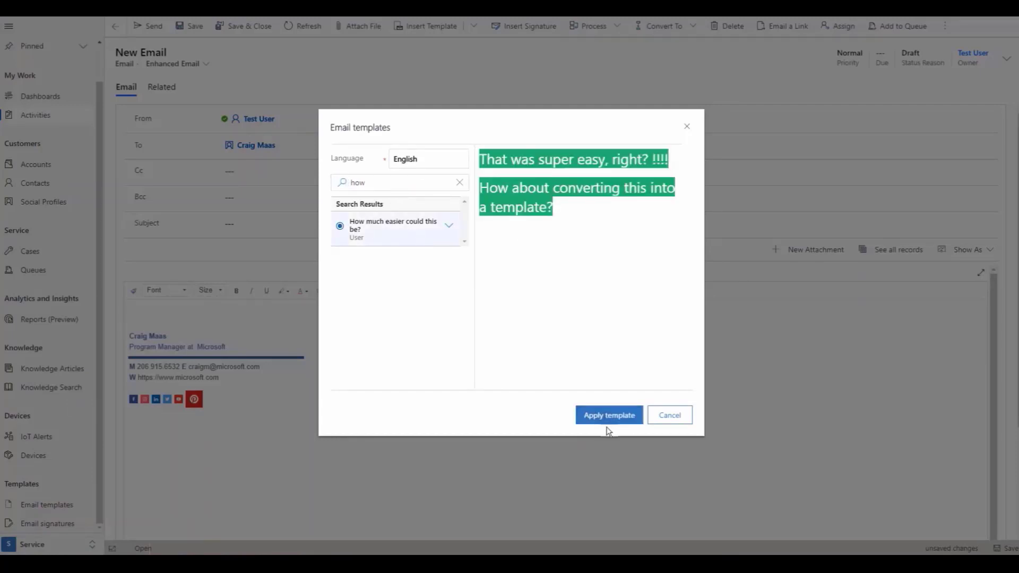
pyautogui.click(610, 415)
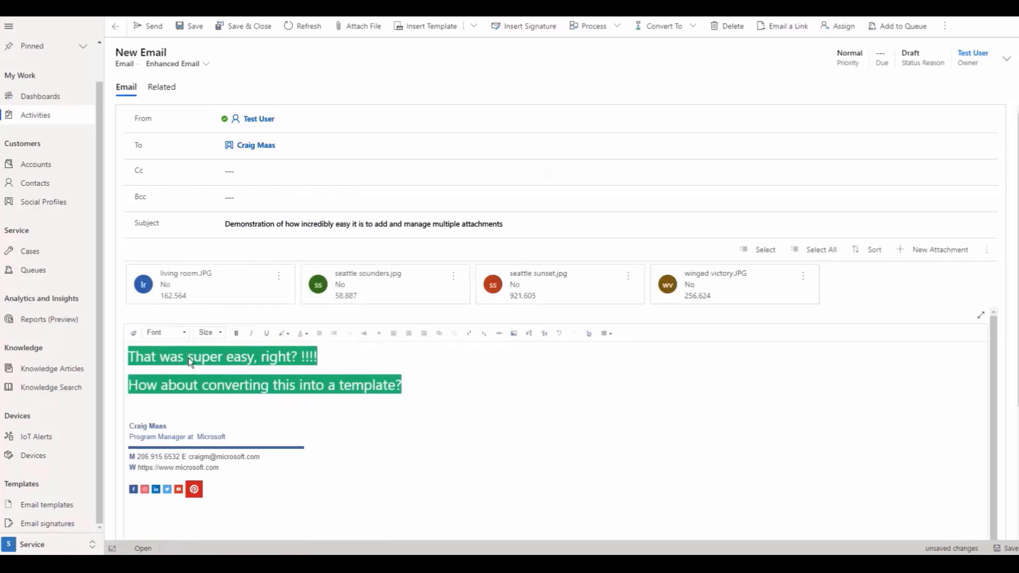
pyautogui.click(730, 294)
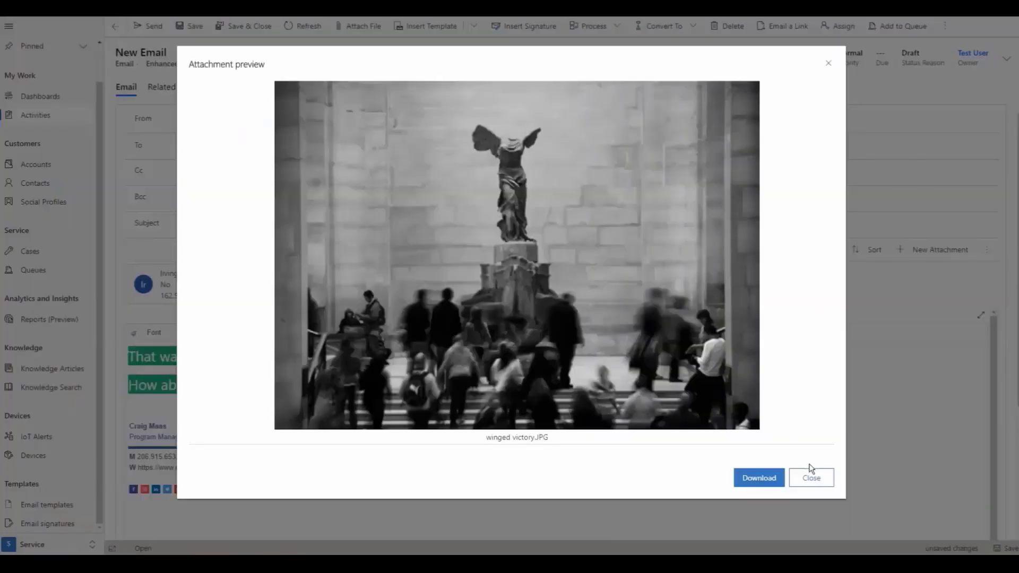
pyautogui.click(811, 474)
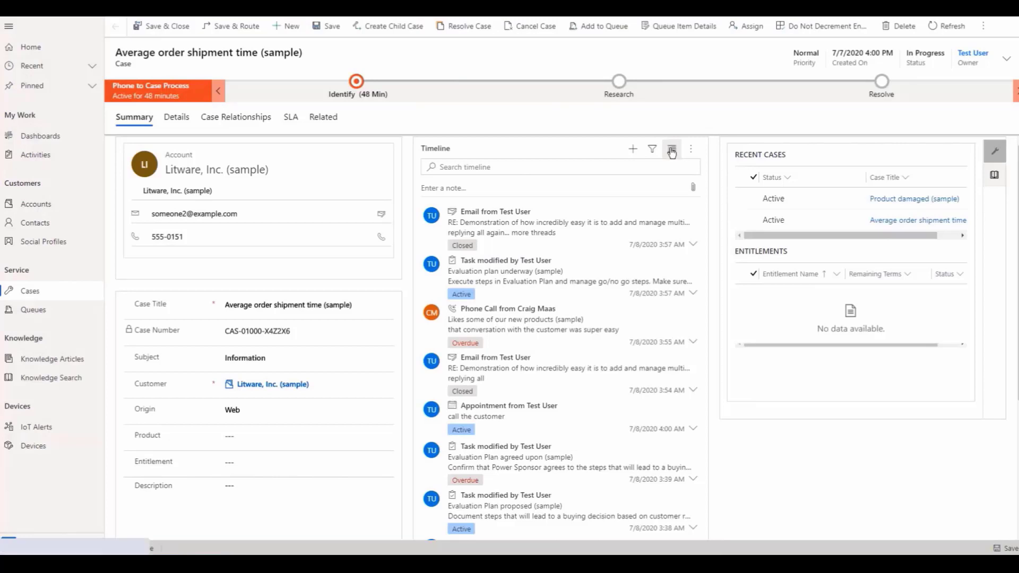
pyautogui.click(672, 154)
pyautogui.click(547, 168)
pyautogui.write('super easy')
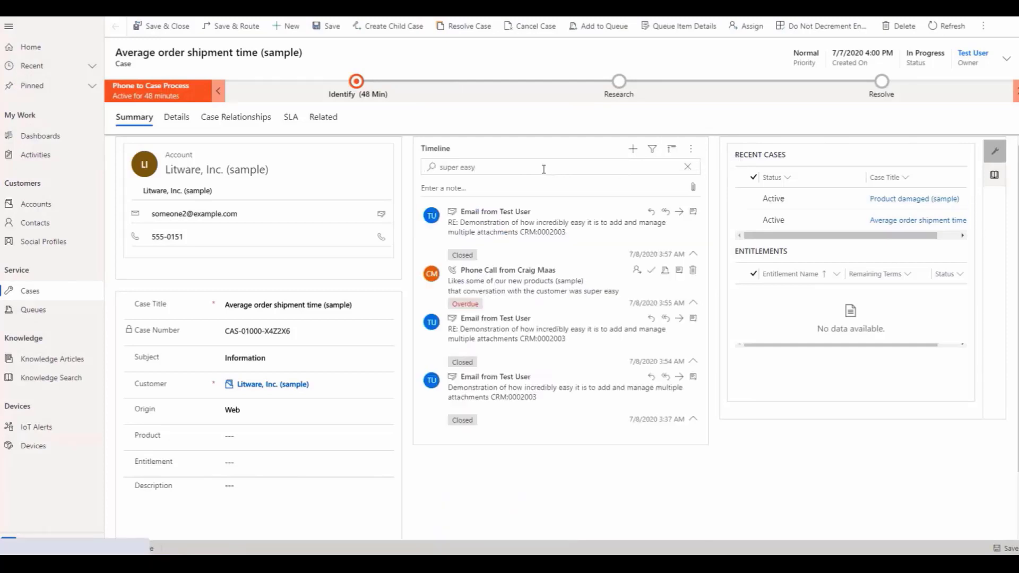
pyautogui.scroll(-5, 544, 170)
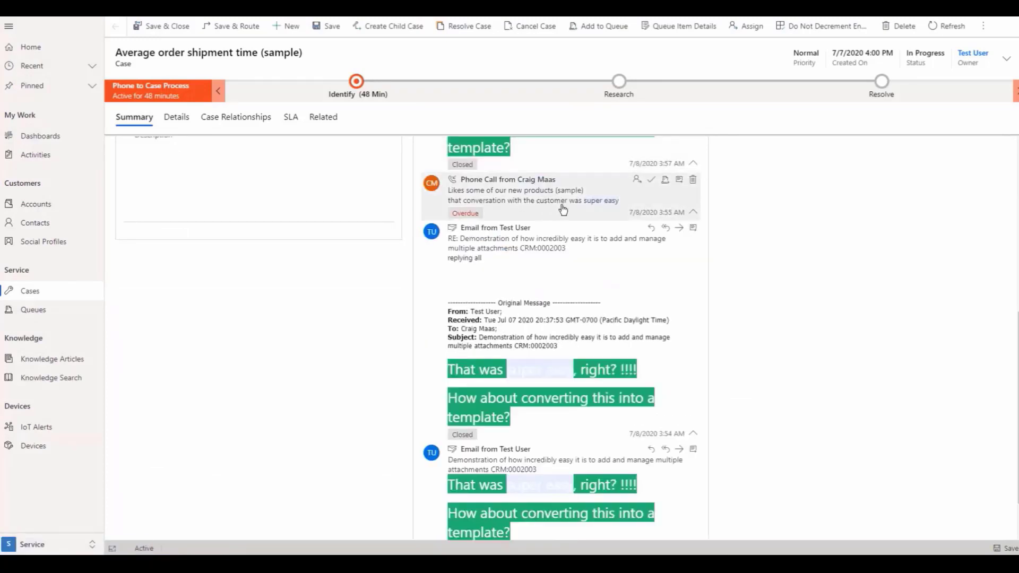
pyautogui.scroll(5, 560, 467)
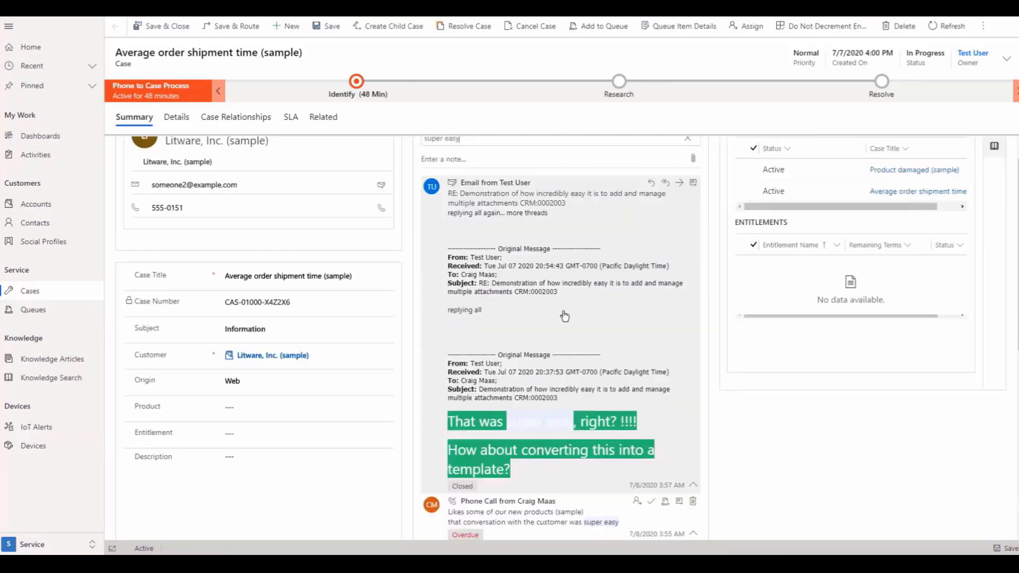
pyautogui.click(672, 150)
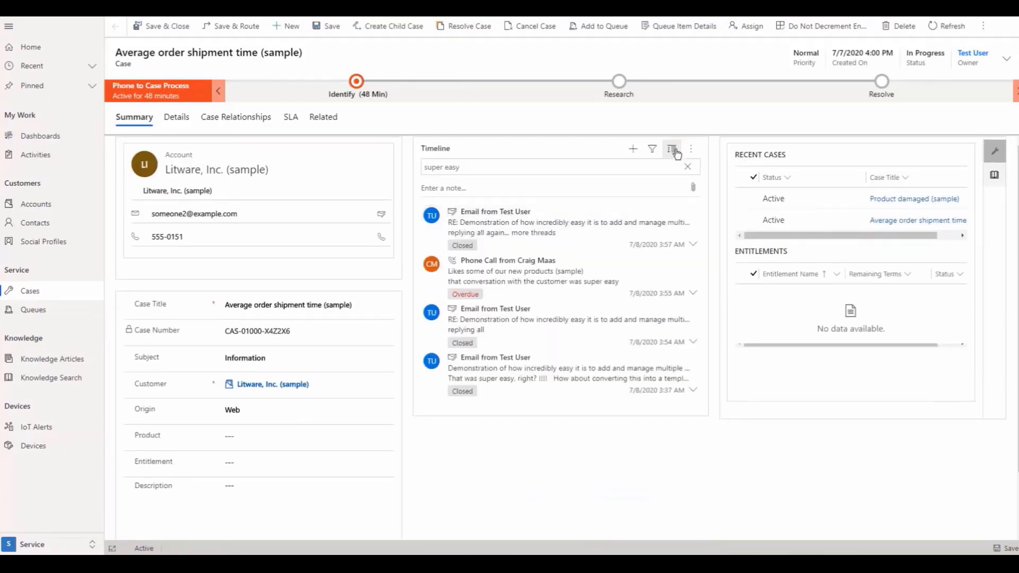
pyautogui.click(688, 167)
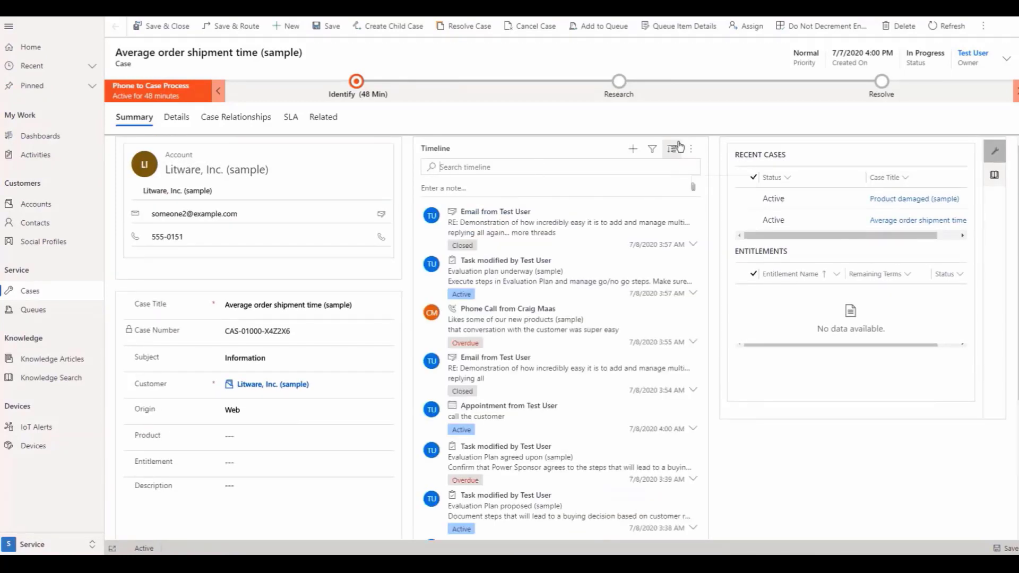
pyautogui.click(672, 149)
pyautogui.scroll(-5, 615, 293)
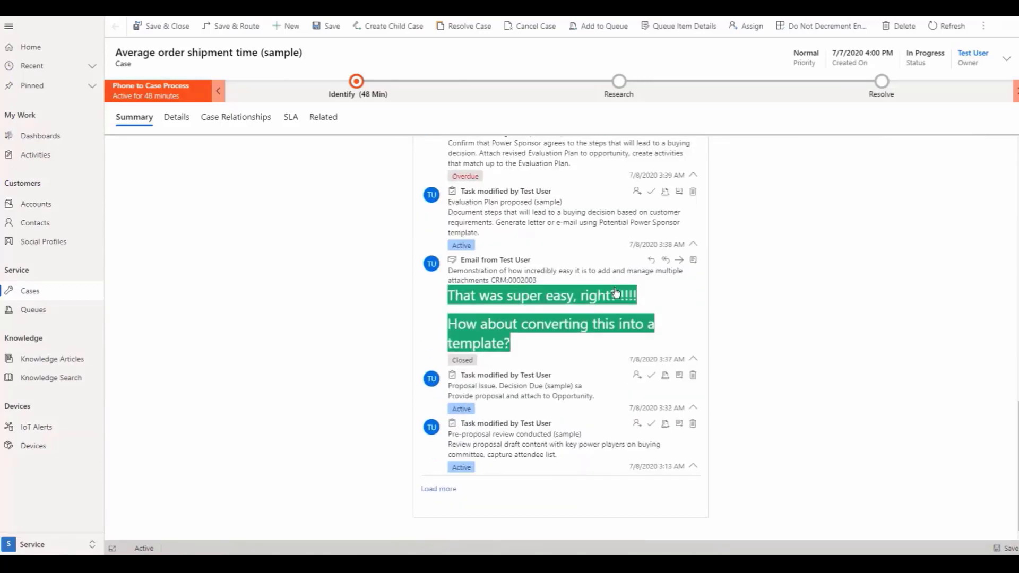
pyautogui.click(451, 491)
pyautogui.scroll(-5, 595, 395)
pyautogui.scroll(10, 594, 395)
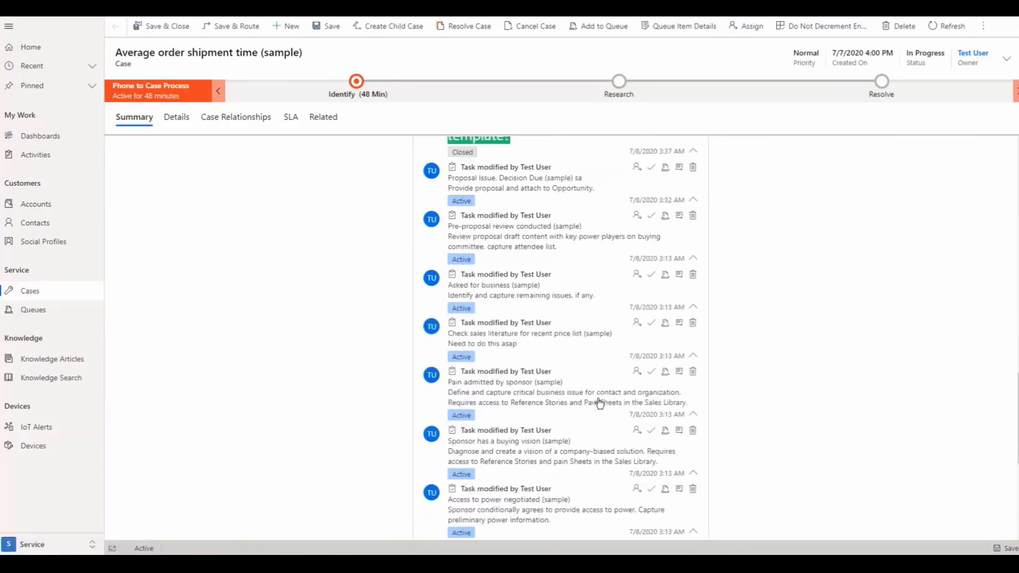
pyautogui.click(672, 150)
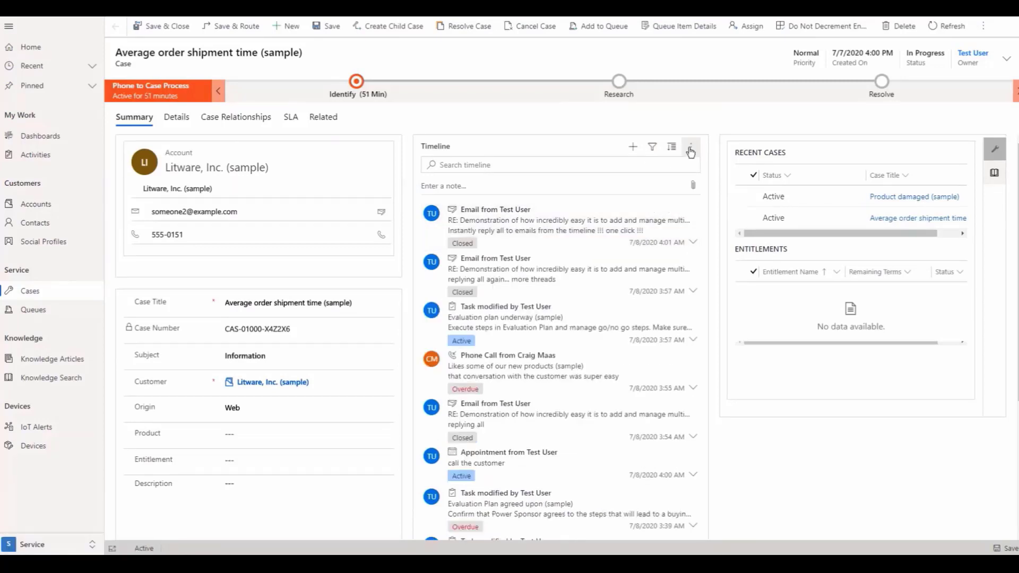
# Try showing timeline emails as individual messages, settle on conversations, then open Settings
pyautogui.click(691, 148)
pyautogui.click(720, 230)
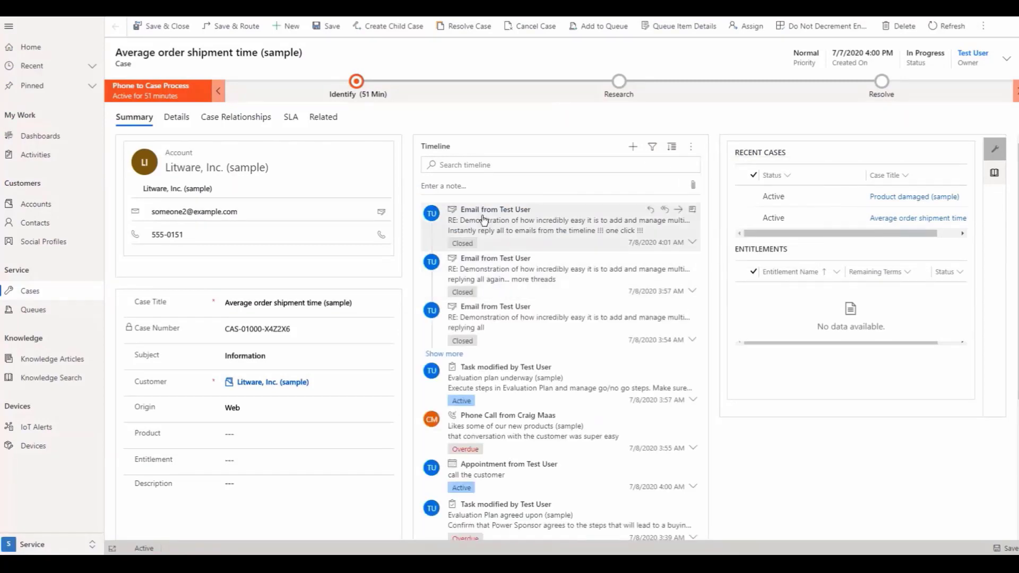
pyautogui.click(690, 147)
pyautogui.click(732, 257)
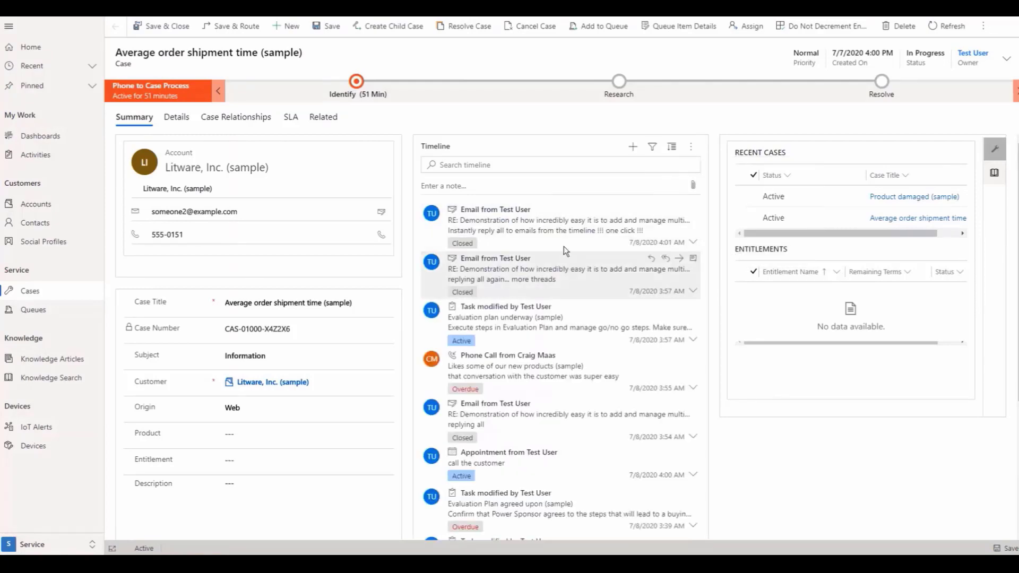
pyautogui.scroll(-2, 567, 436)
pyautogui.scroll(-1, 568, 429)
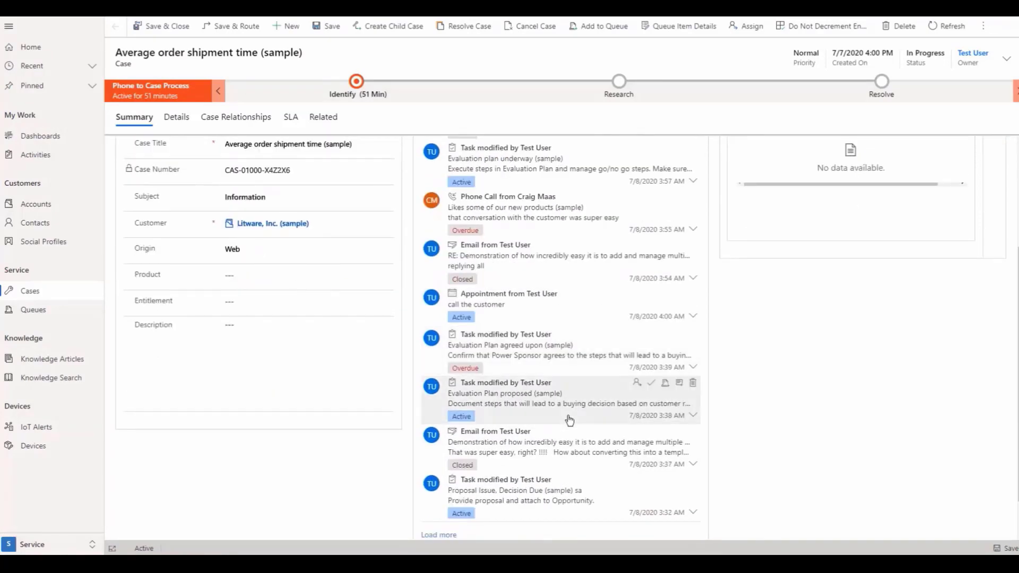
pyautogui.scroll(3, 685, 419)
pyautogui.click(691, 149)
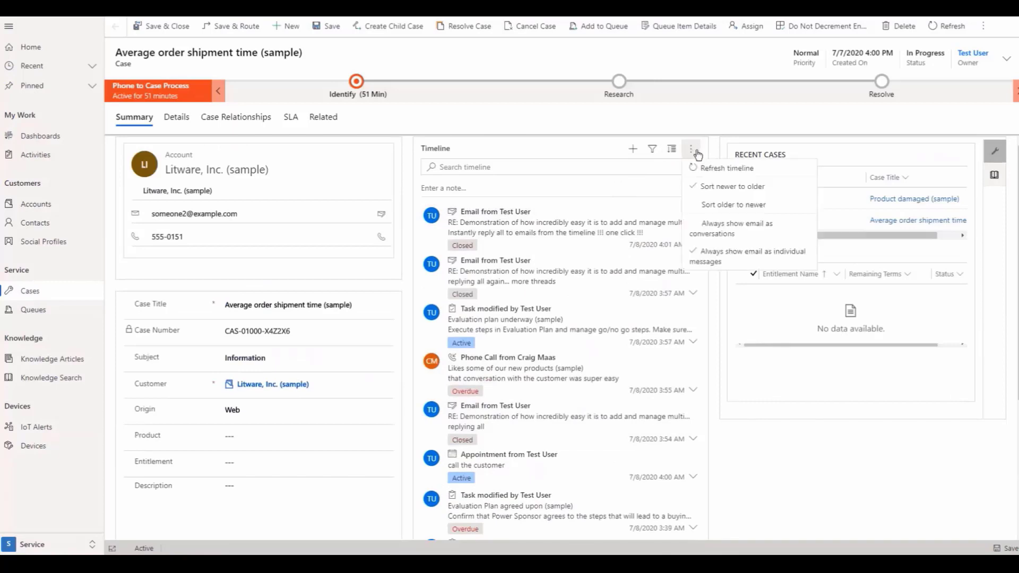
pyautogui.click(732, 229)
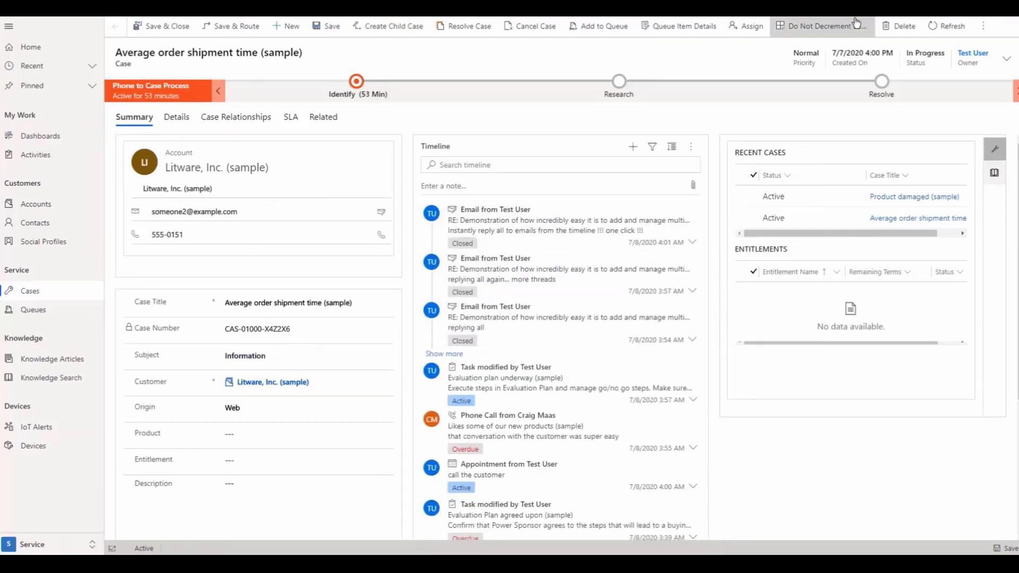
pyautogui.click(953, 17)
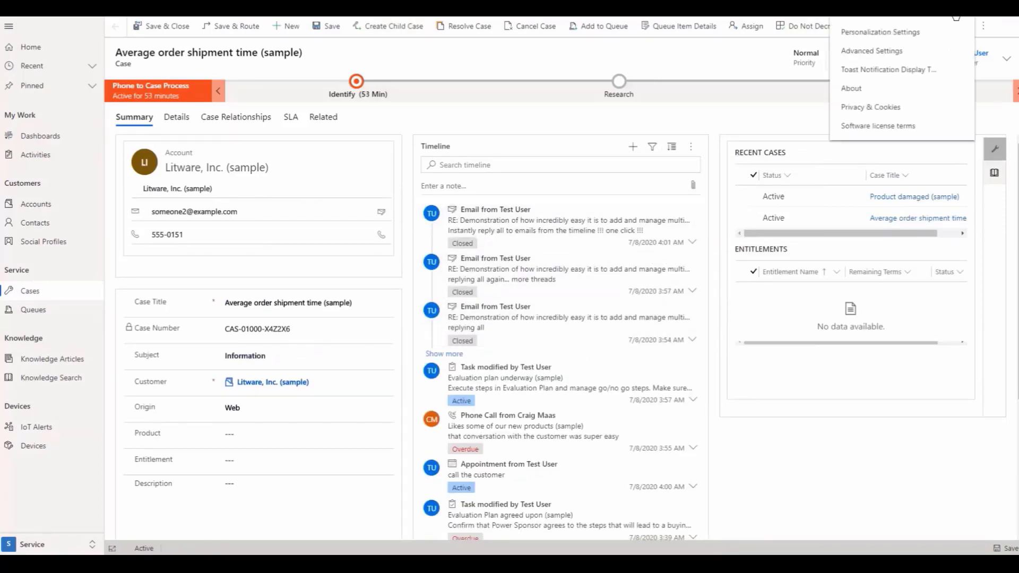
# Expand the Timeline's advanced options and turn off the filter pane
pyautogui.click(925, 60)
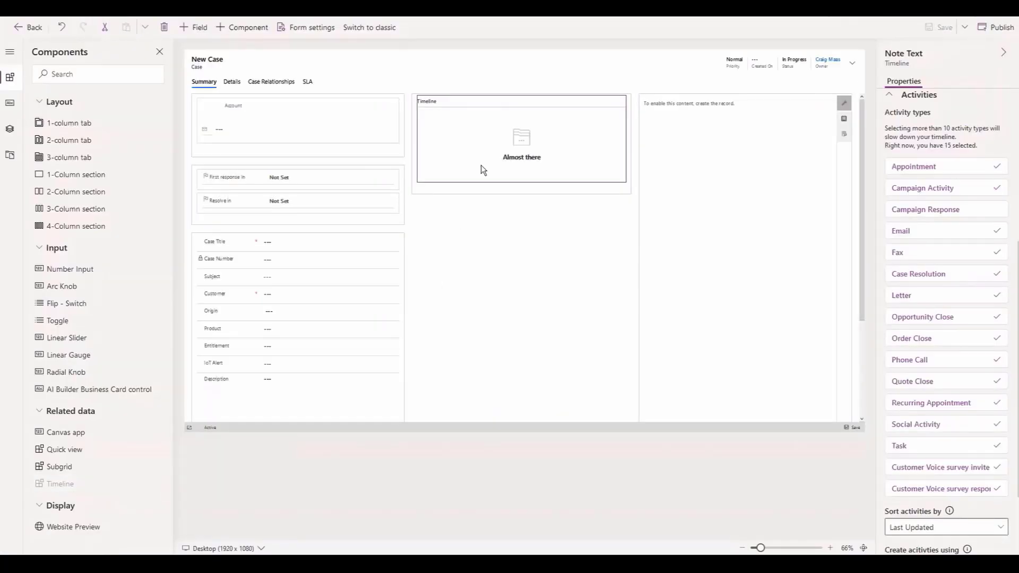
pyautogui.scroll(5, 922, 143)
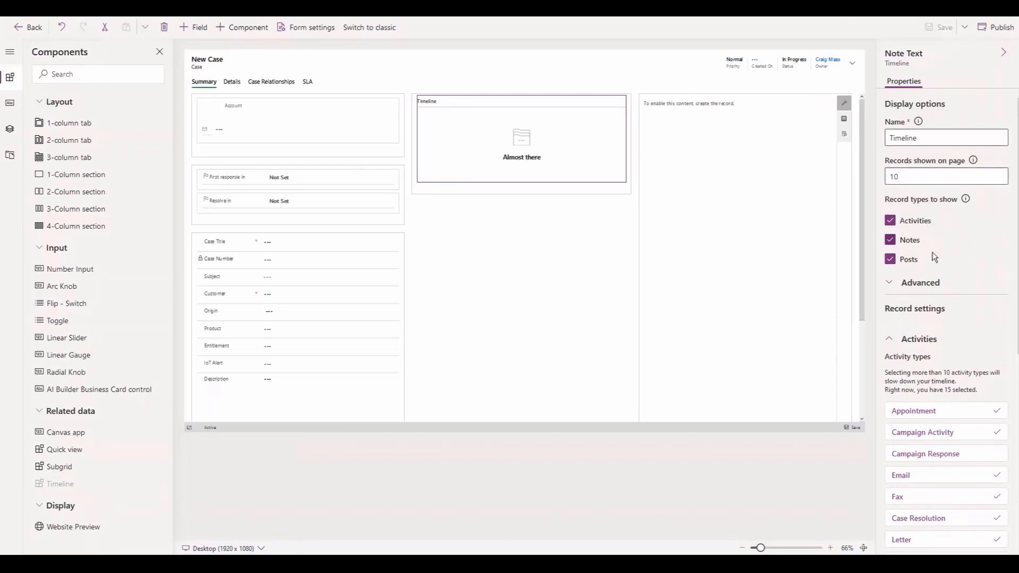
pyautogui.click(900, 233)
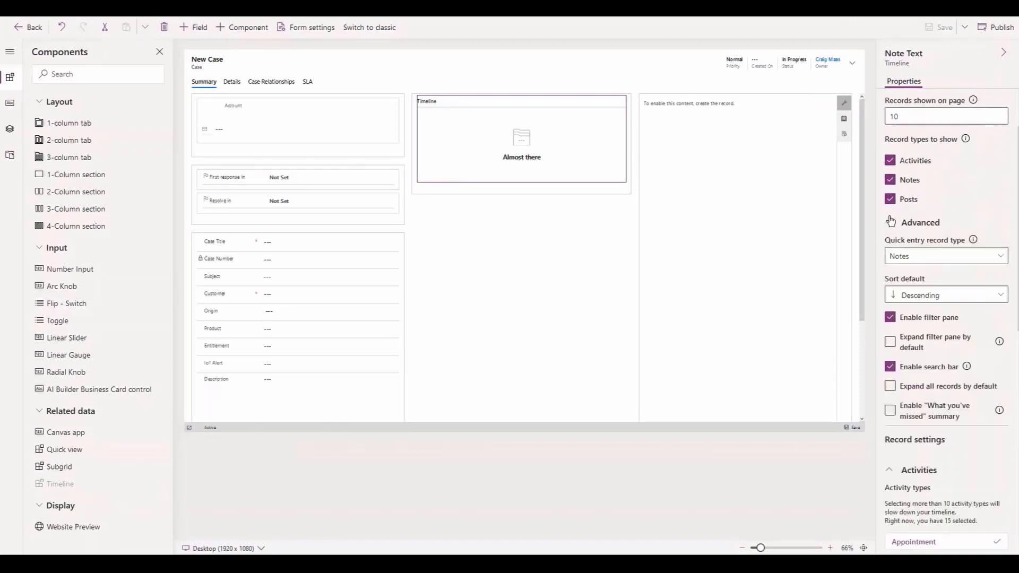
pyautogui.click(893, 317)
pyautogui.scroll(-1, 893, 348)
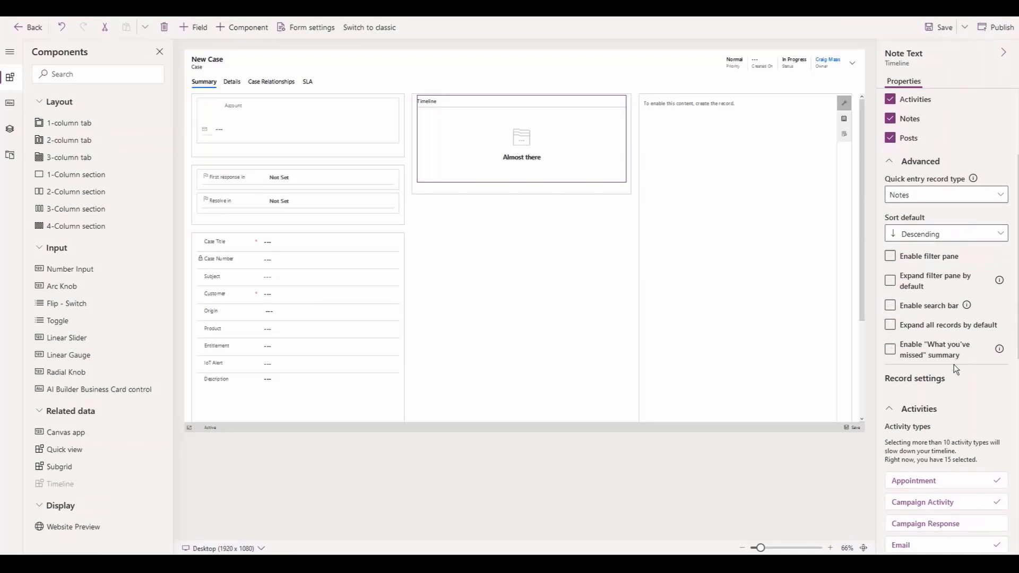
pyautogui.scroll(-3, 954, 364)
# Leave Appointment unchanged, hide Campaign Activity, and allow creating letters from the timeline
pyautogui.click(965, 296)
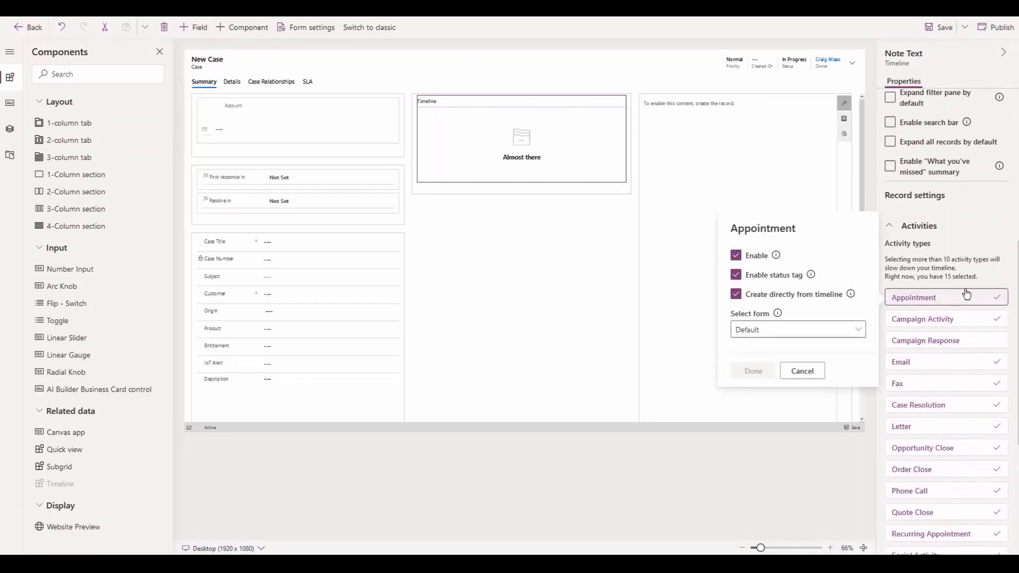
pyautogui.click(802, 370)
pyautogui.click(937, 324)
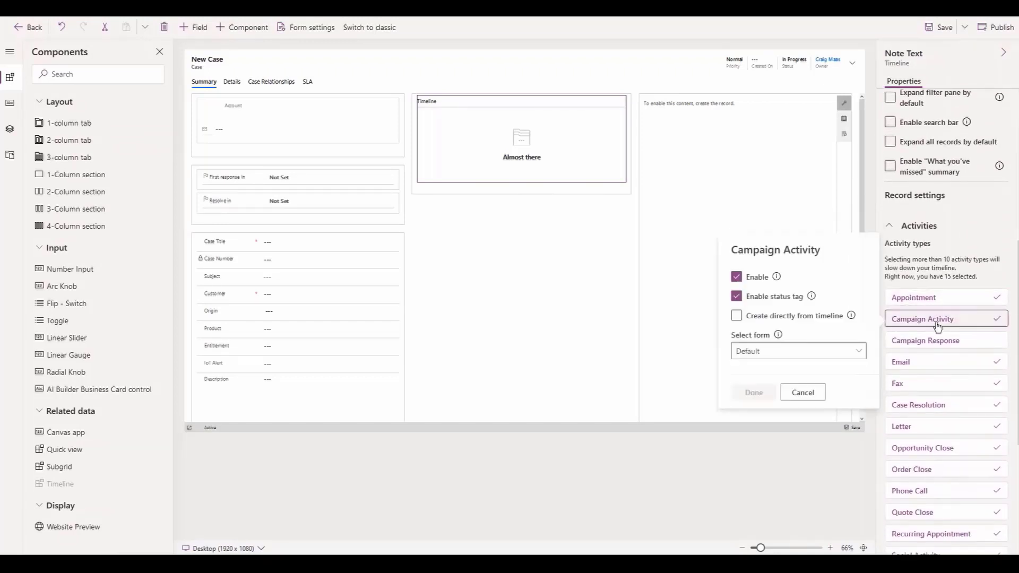
pyautogui.click(736, 277)
pyautogui.click(754, 392)
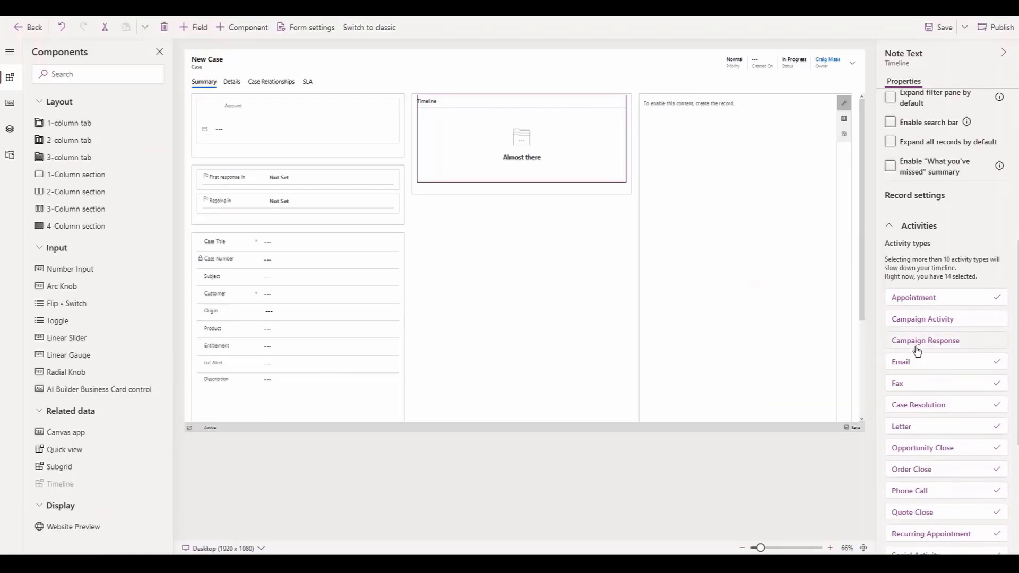
pyautogui.click(973, 430)
pyautogui.click(737, 423)
pyautogui.click(758, 504)
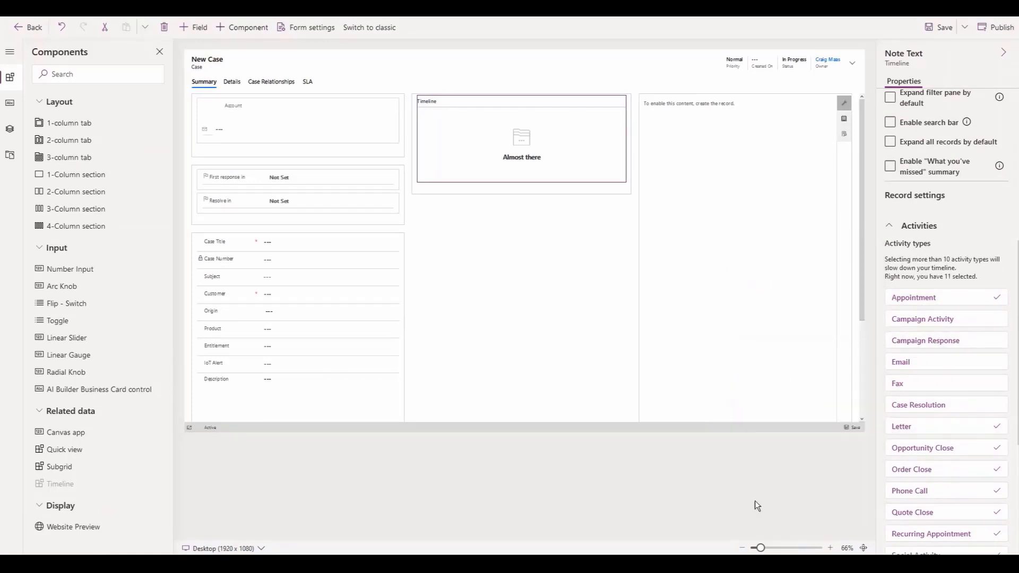
# Confirm the Phone Call settings and hide Customer Voice survey responses
pyautogui.click(940, 457)
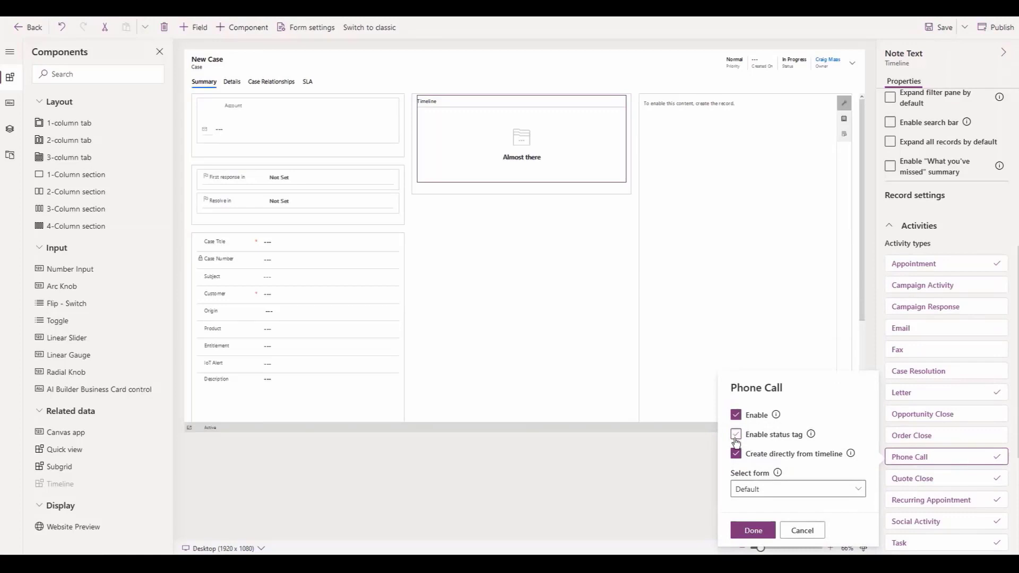
pyautogui.click(736, 454)
pyautogui.click(753, 530)
pyautogui.scroll(-3, 910, 372)
pyautogui.click(934, 464)
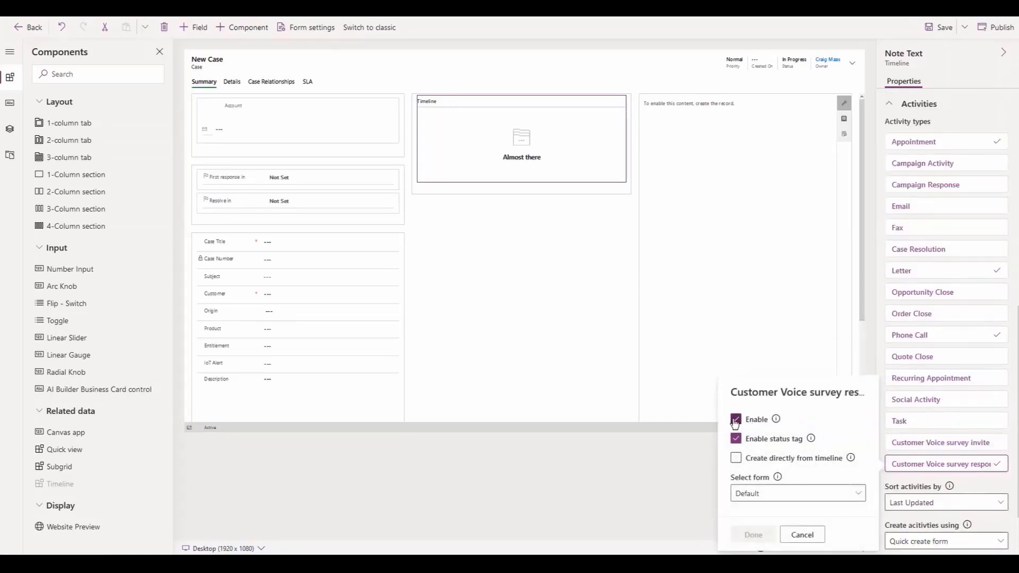
pyautogui.click(735, 420)
pyautogui.click(753, 535)
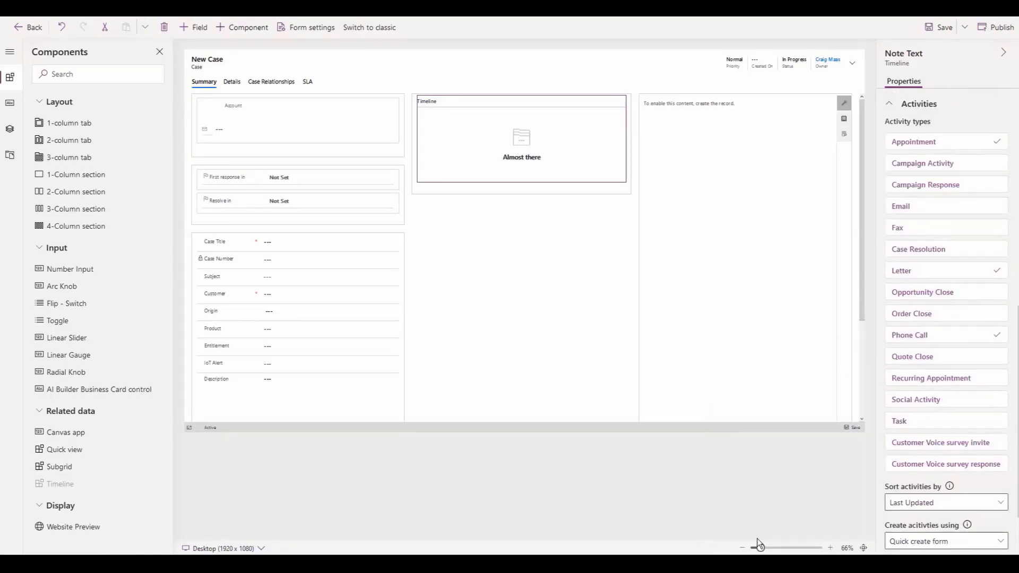
# Publish the case form with the updated Timeline settings
pyautogui.click(996, 33)
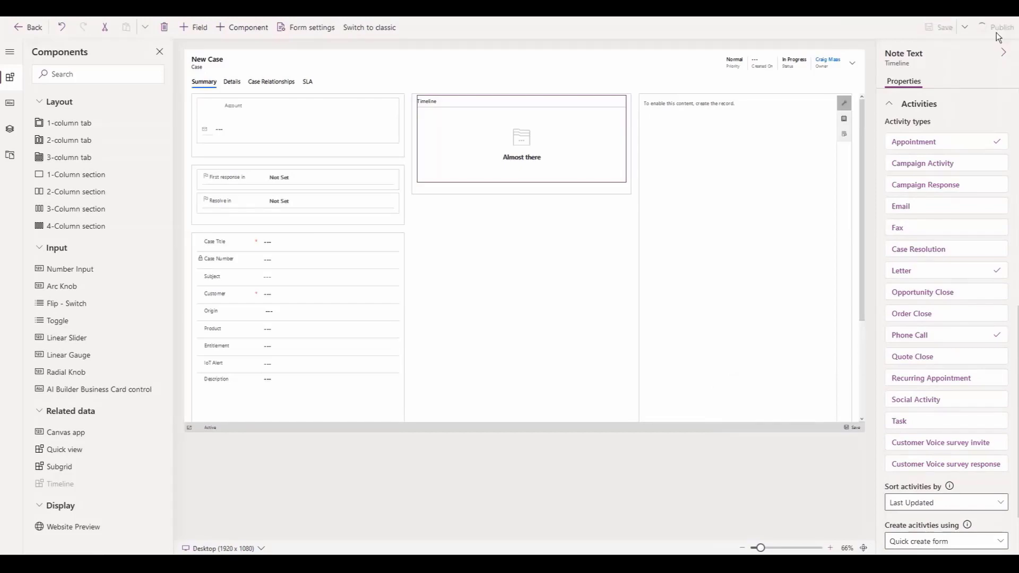